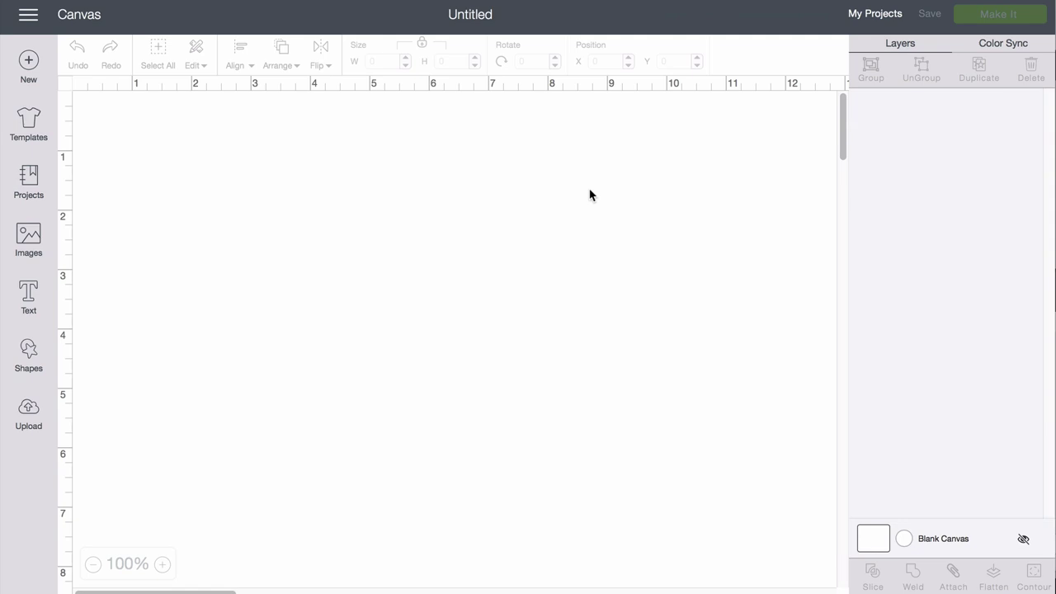
Step: Upload the SketchMee_Lite_HD_20171031121039.svg boots sketch from the Documents folder
left_click(29, 410)
left_click(293, 279)
left_click(538, 300)
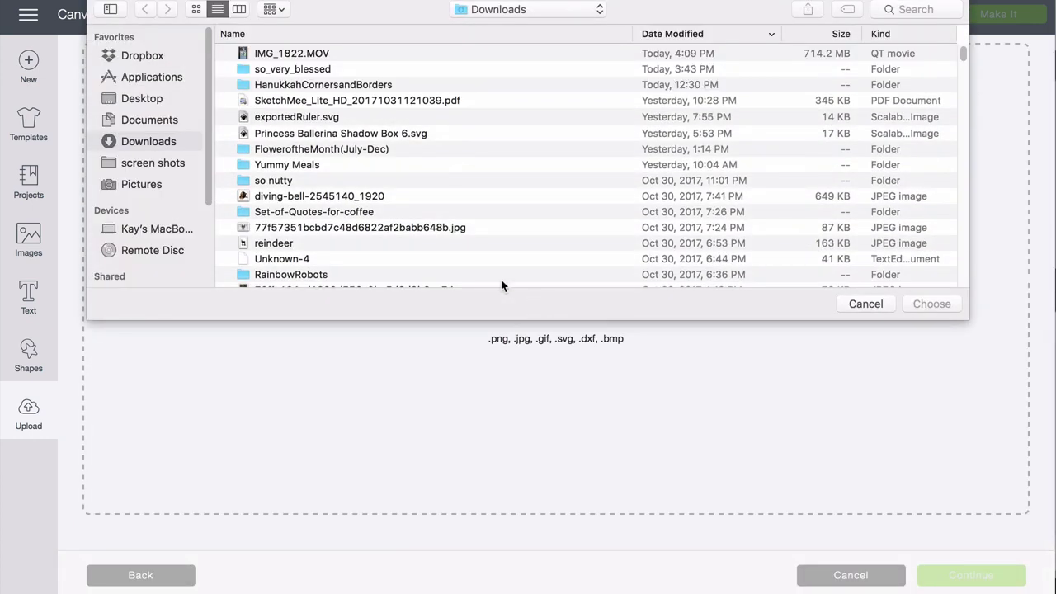
left_click(161, 124)
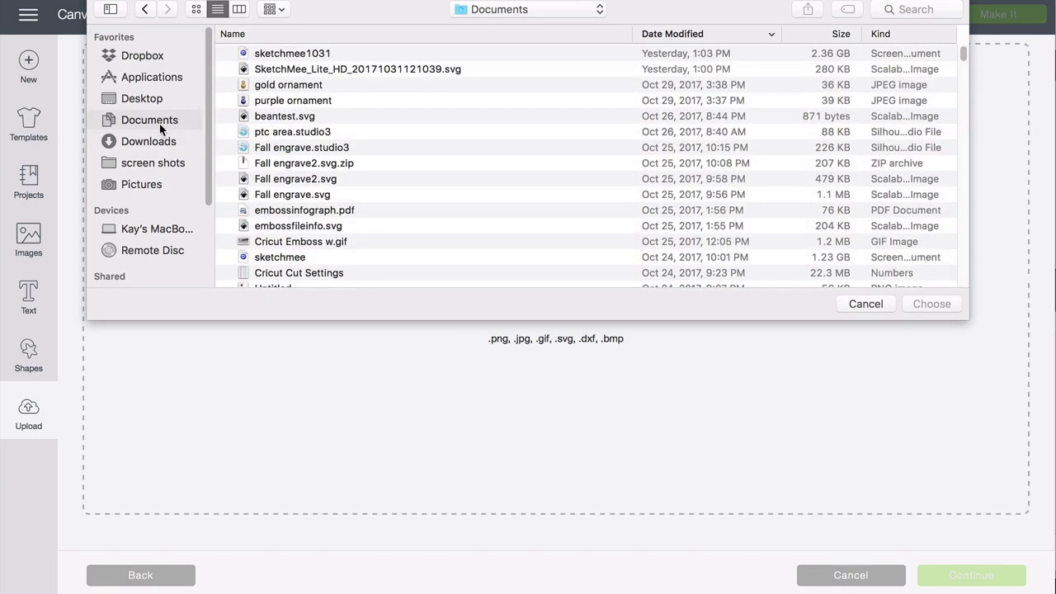
left_click(410, 73)
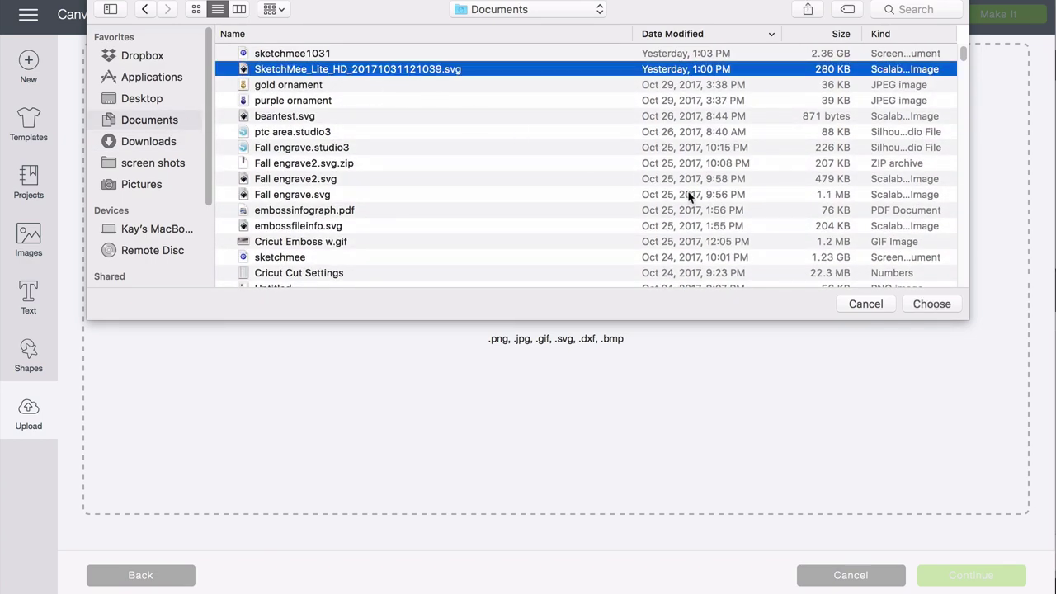
left_click(929, 305)
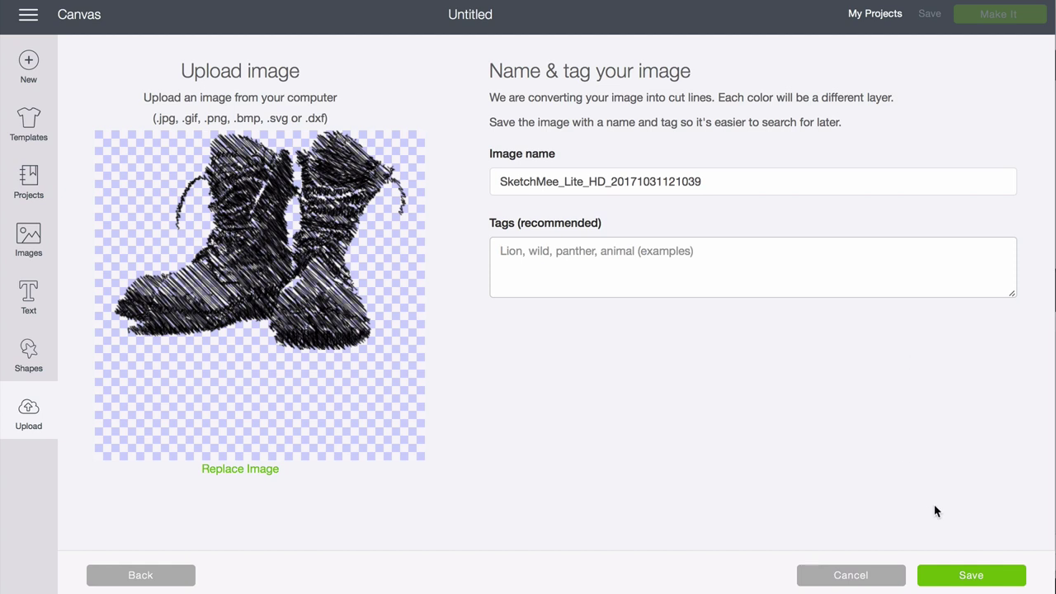
Step: Save the SketchMee boots upload and insert it from Recently uploaded images onto the canvas
left_click(955, 573)
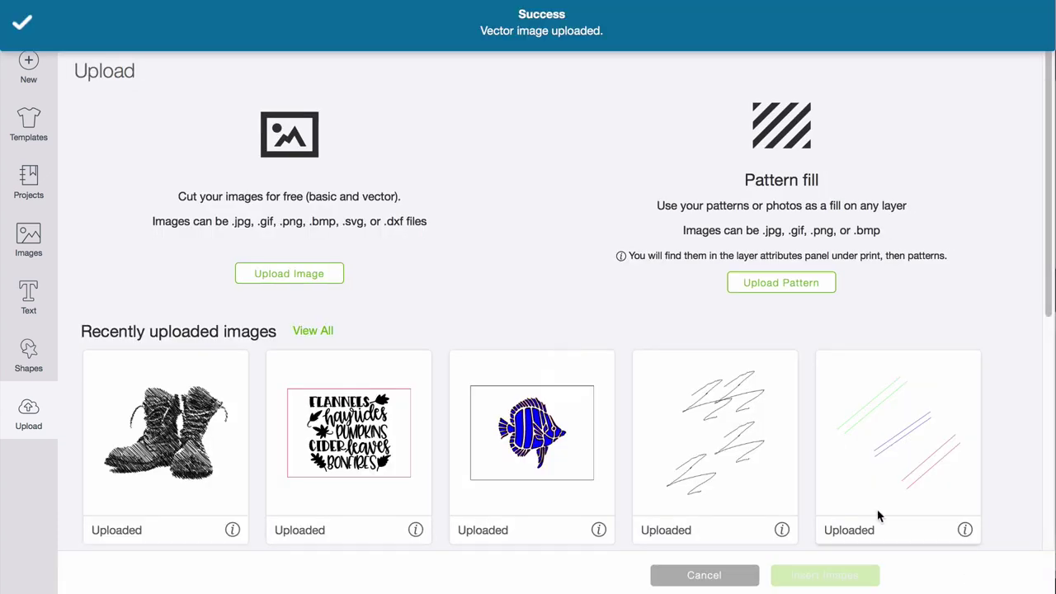
left_click(242, 371)
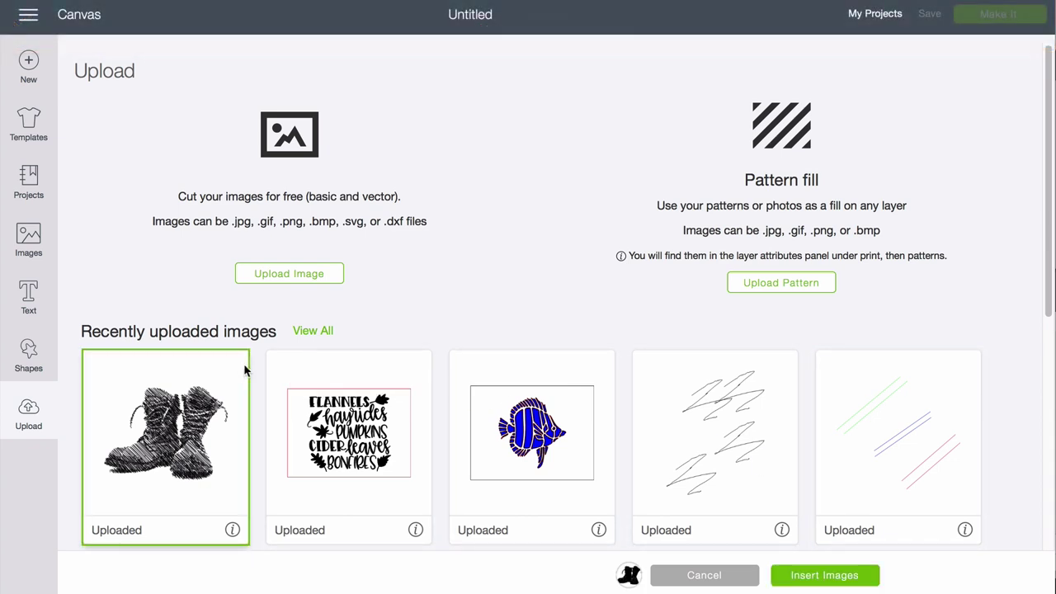
left_click(808, 582)
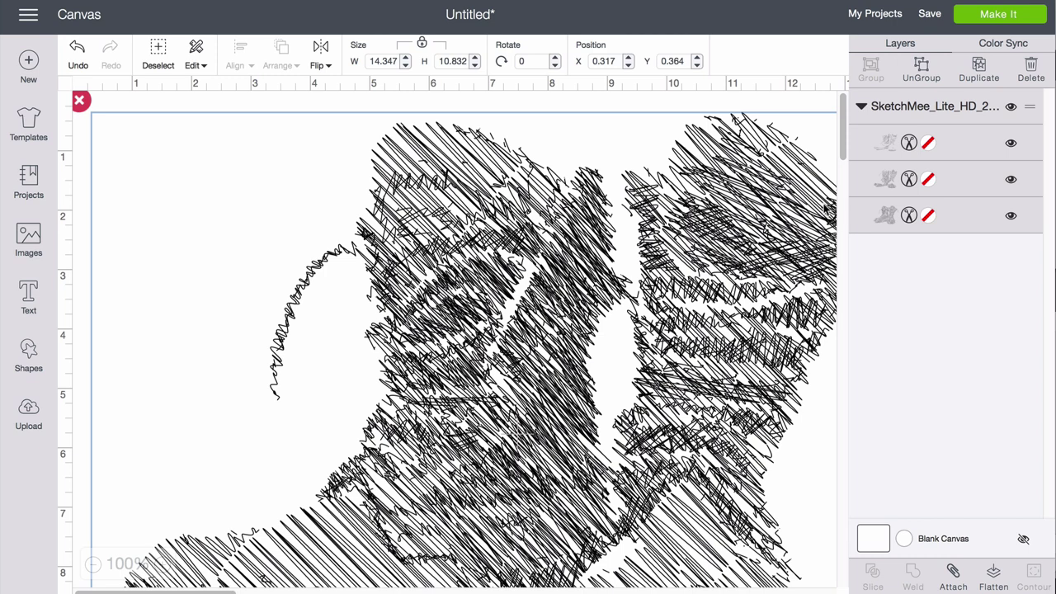
Step: Add a square from Shapes and resize it to 10 by 8 inches
left_click(32, 348)
left_click(113, 238)
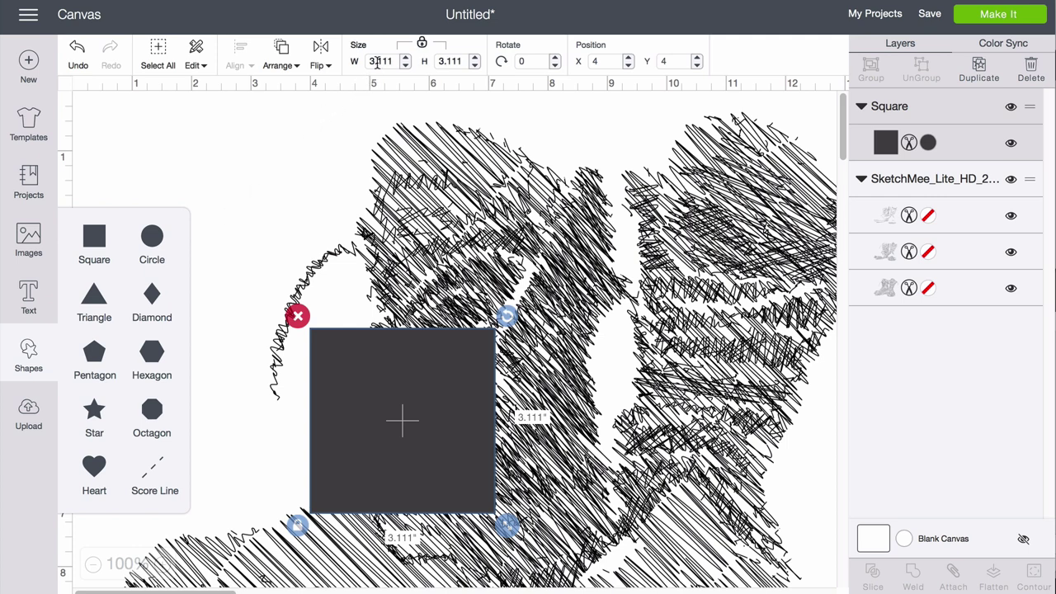
left_click(392, 61)
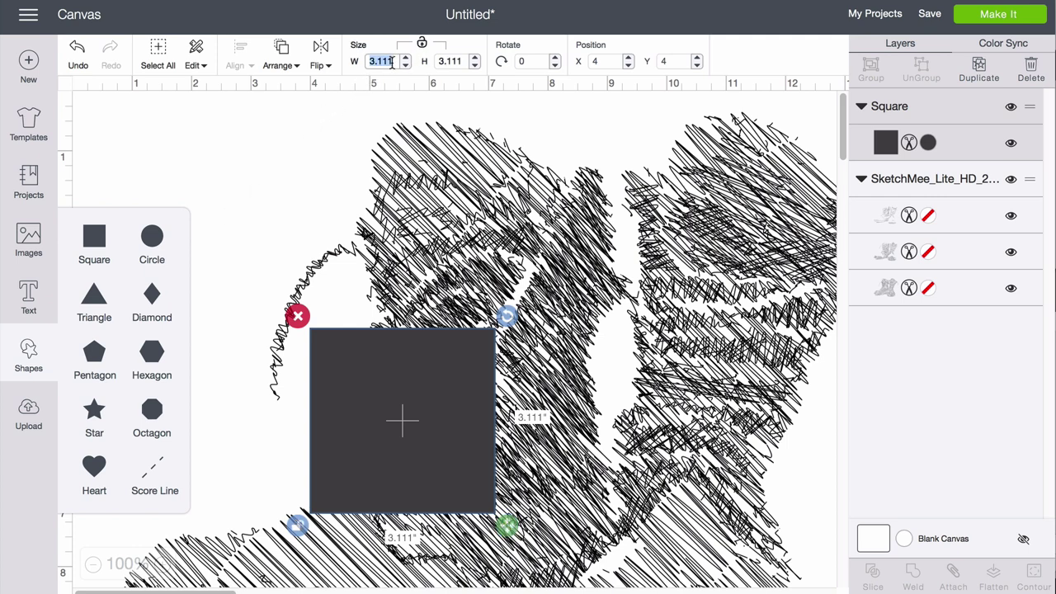
type("10")
left_click(445, 66)
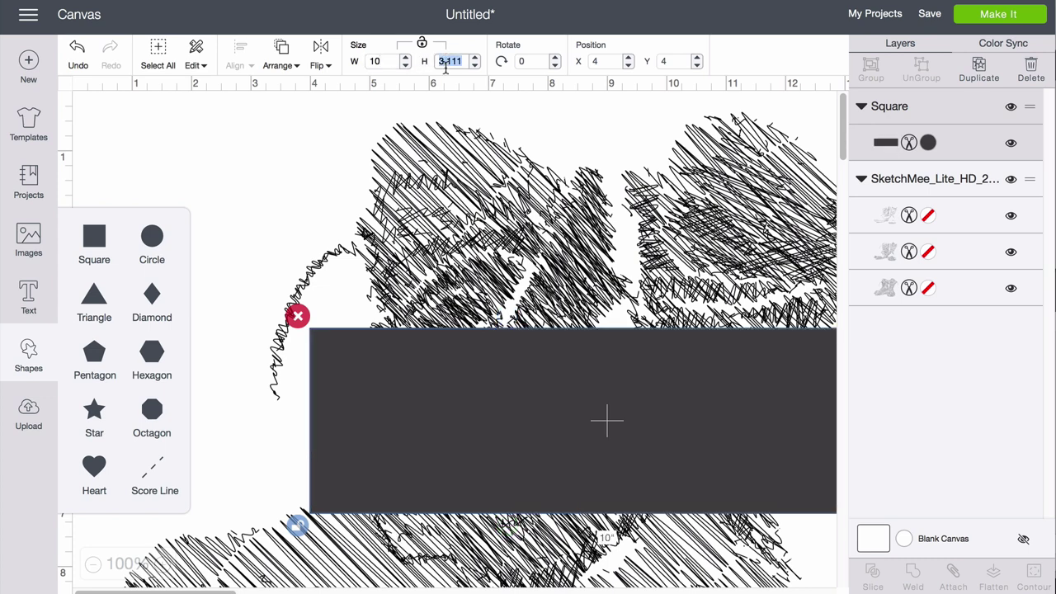
type("8")
key("Return")
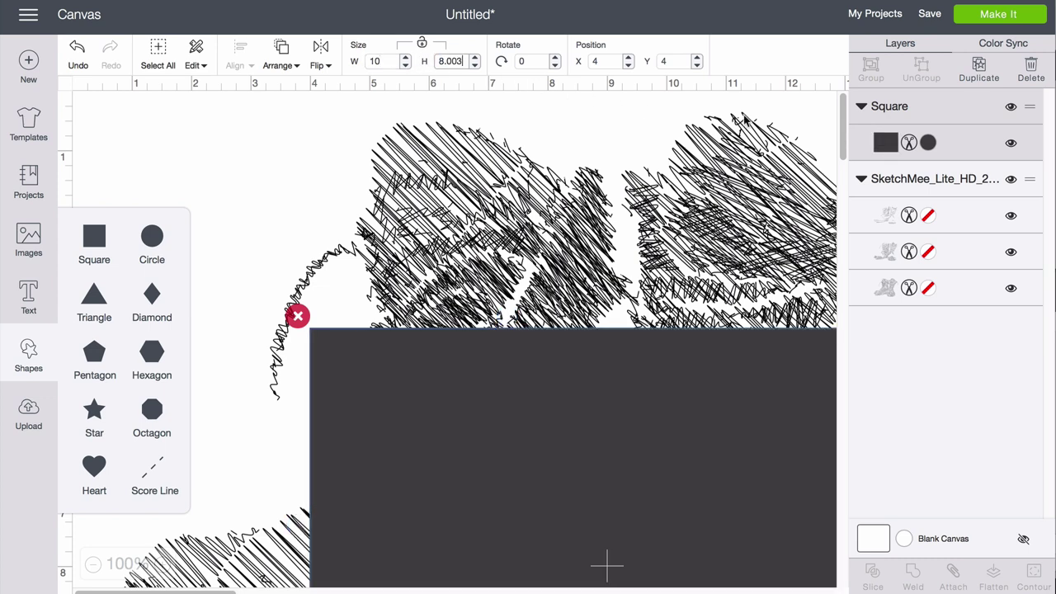
Step: Change the rectangle's linetype from cut to Score
left_click(928, 143)
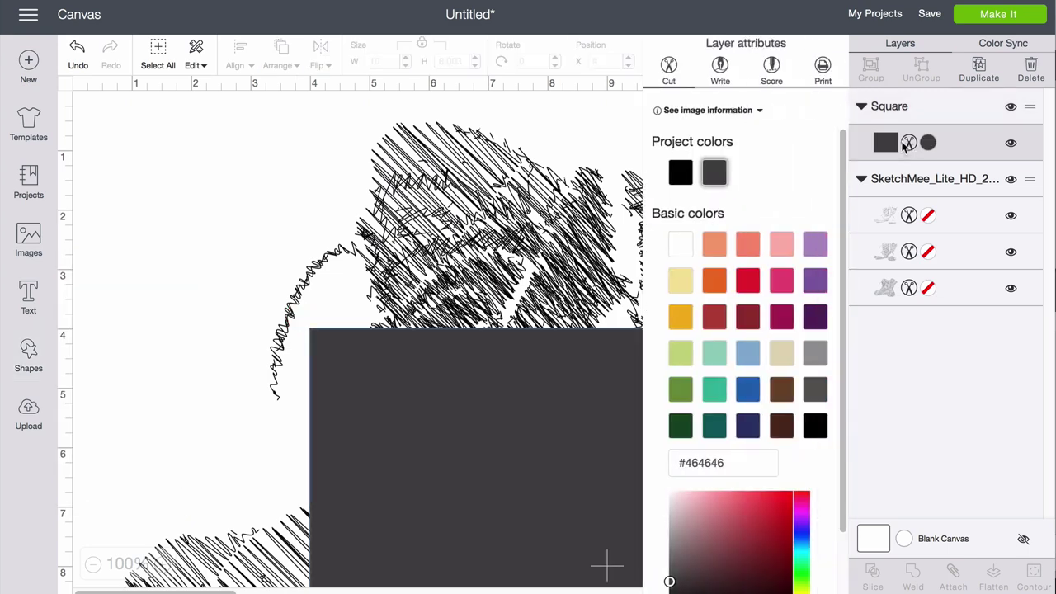
left_click(771, 70)
left_click(516, 235)
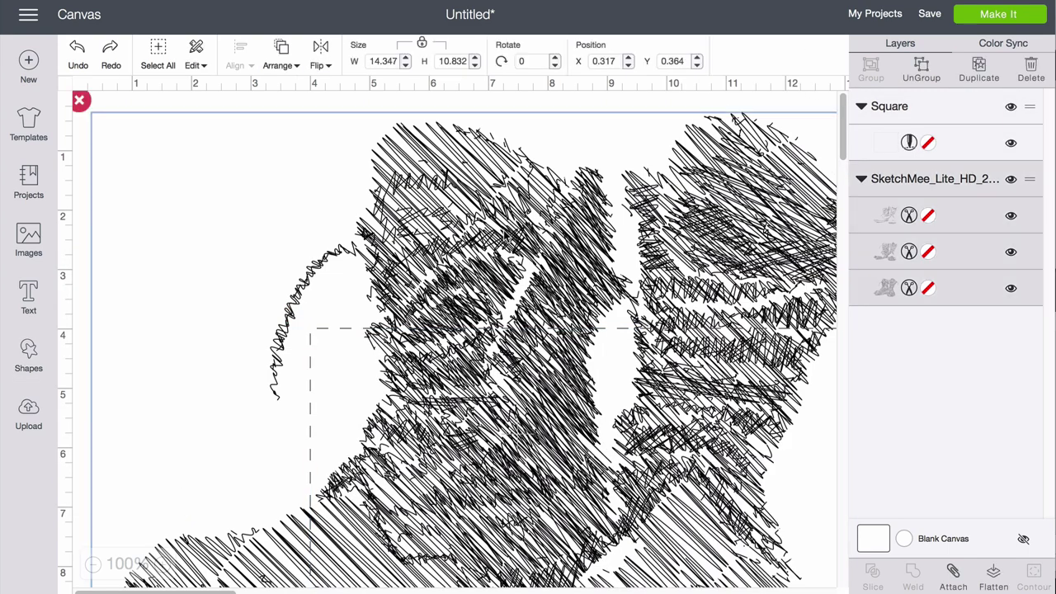
Step: Resize the boots to 8 inches wide and centre them within the square frame
left_click(384, 62)
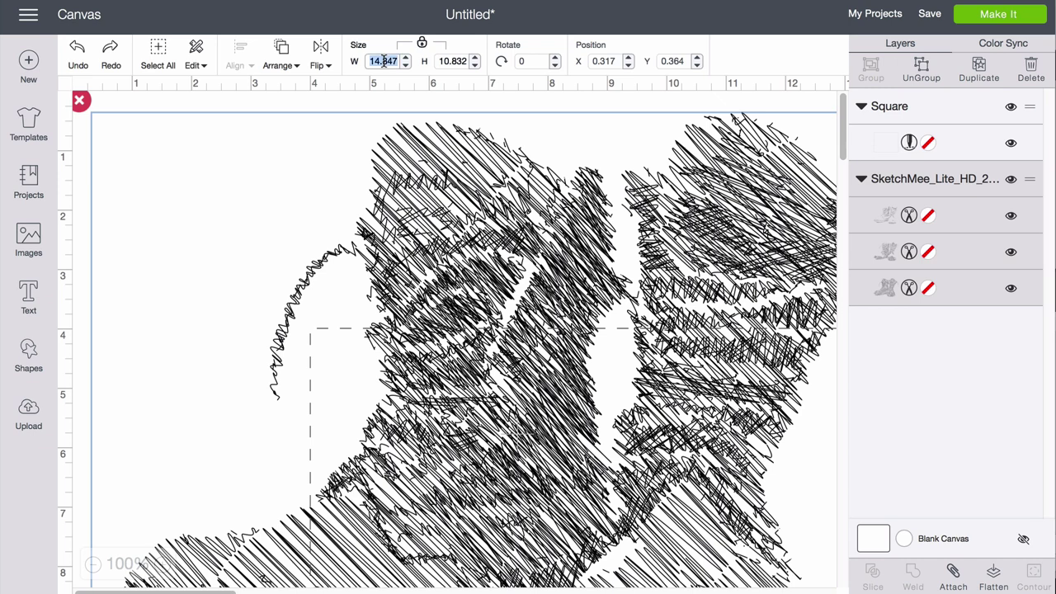
type("8")
key("Return")
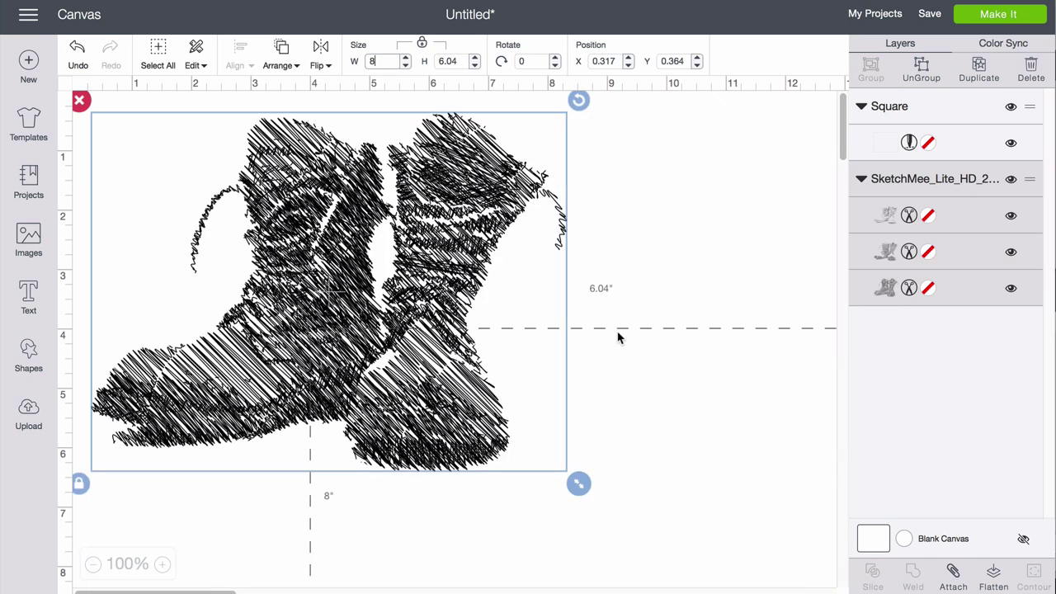
key("ctrl+a")
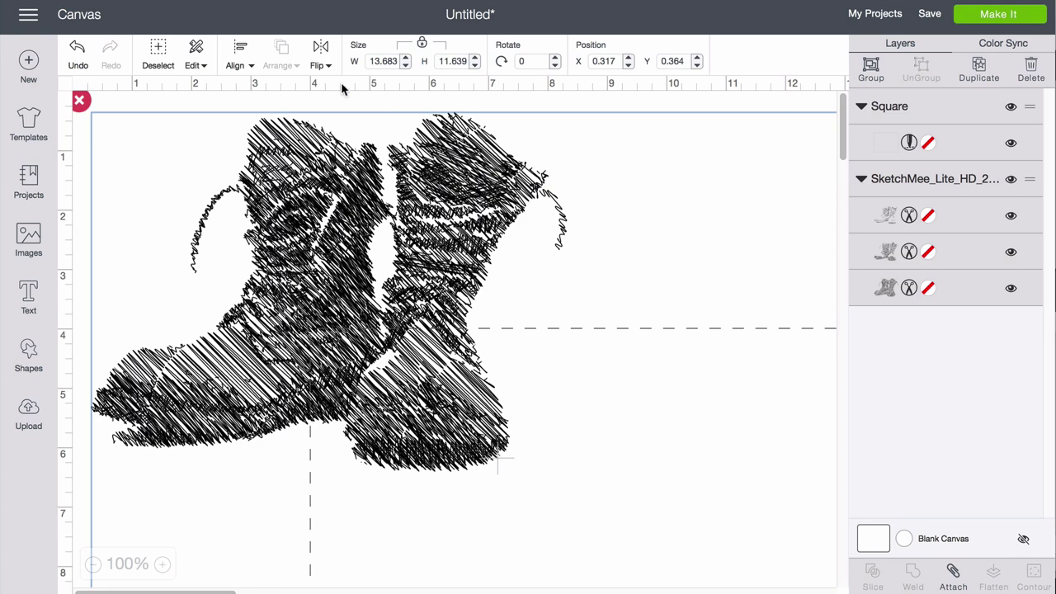
left_click(241, 65)
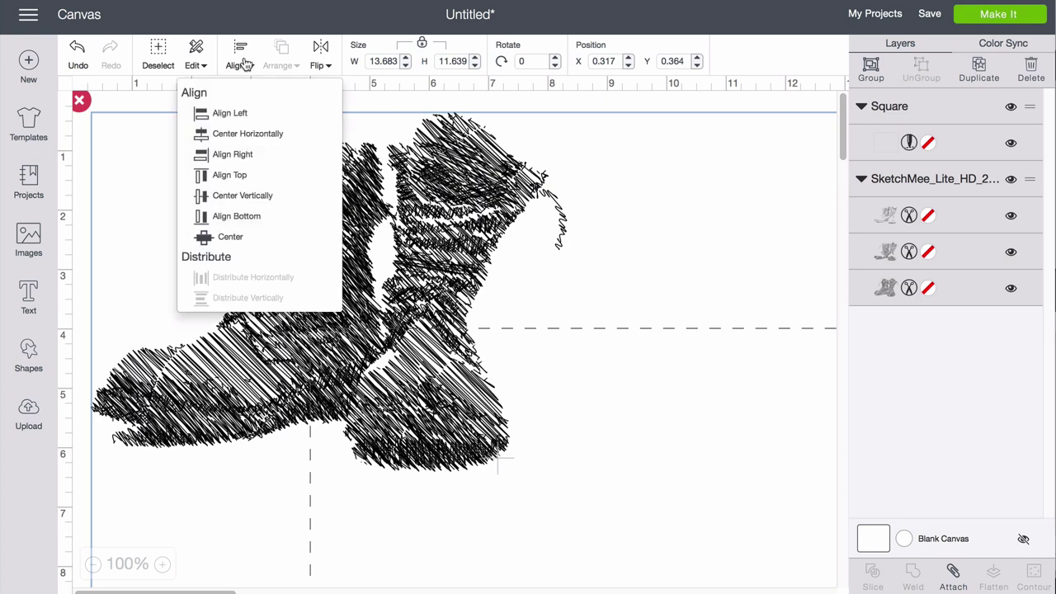
left_click(229, 238)
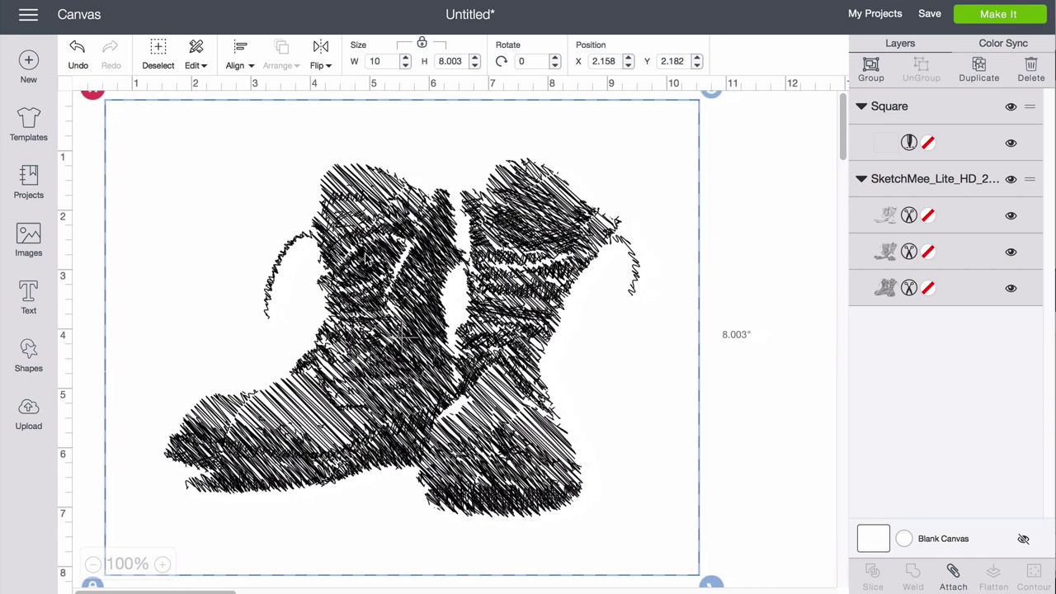
left_click(762, 231)
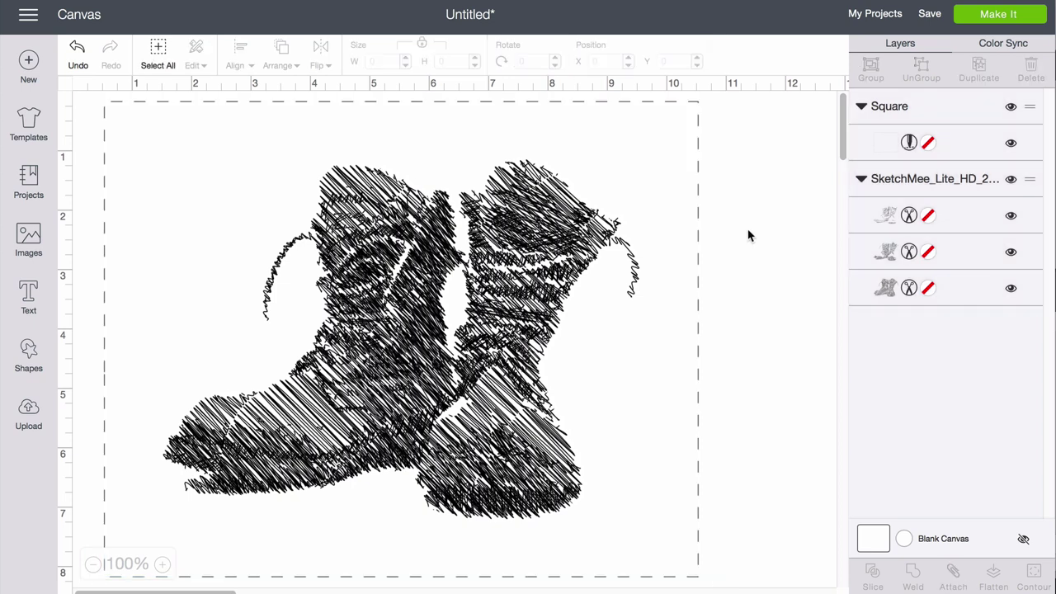
Step: Select all and attach the square and boots into one group
left_click(159, 56)
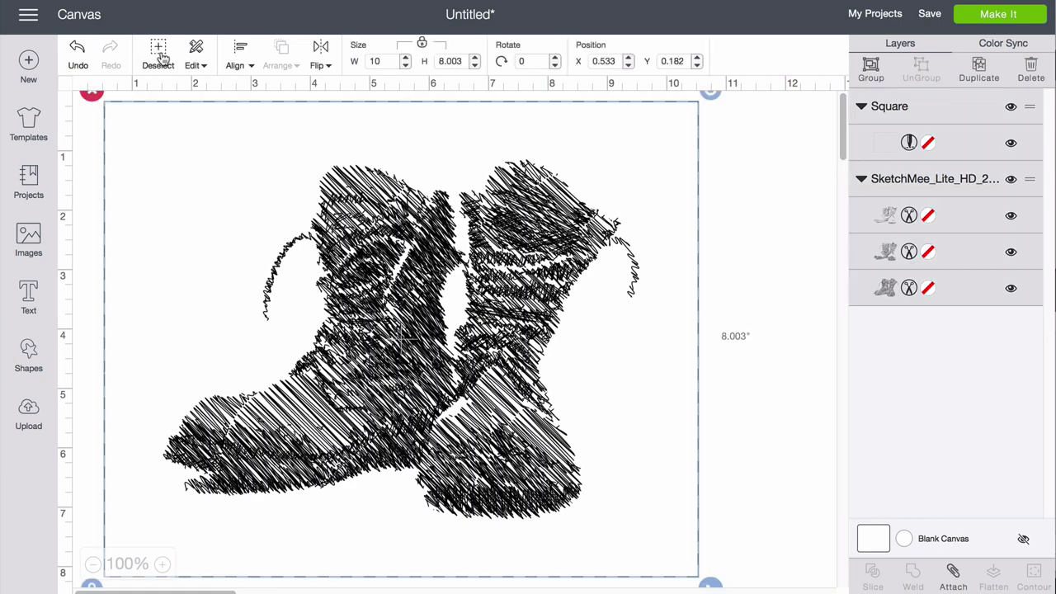
left_click(953, 576)
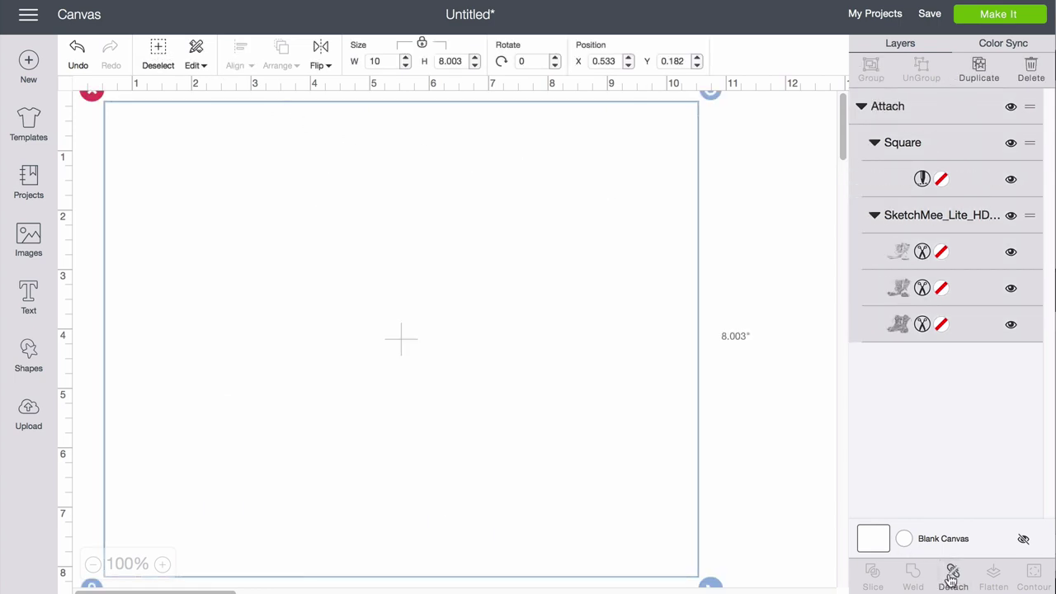
left_click(850, 417)
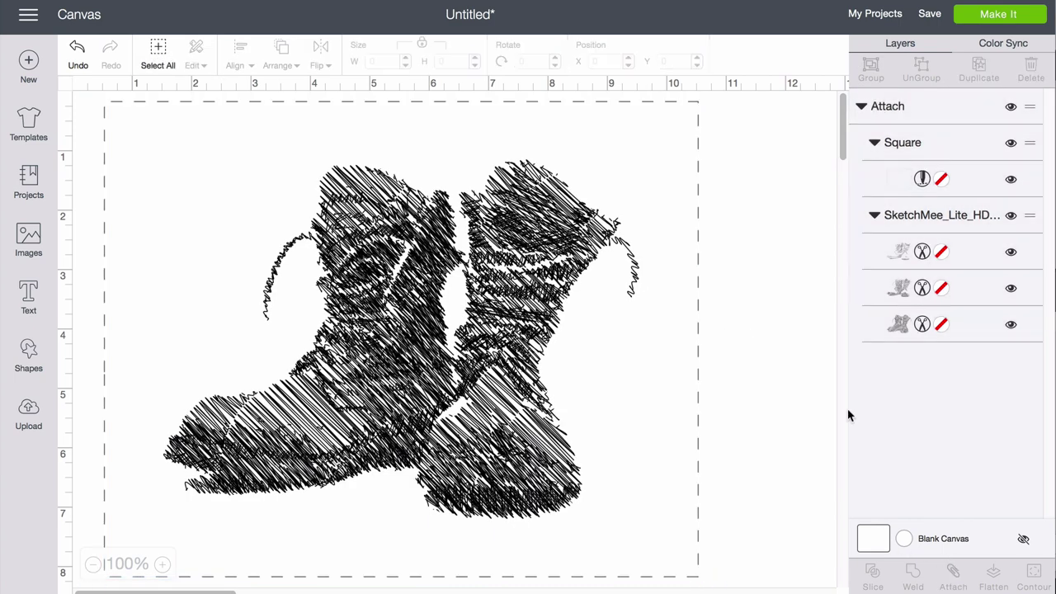
Step: Switch the first boots layer's operation from cut to Write so it draws with a pen
left_click(922, 252)
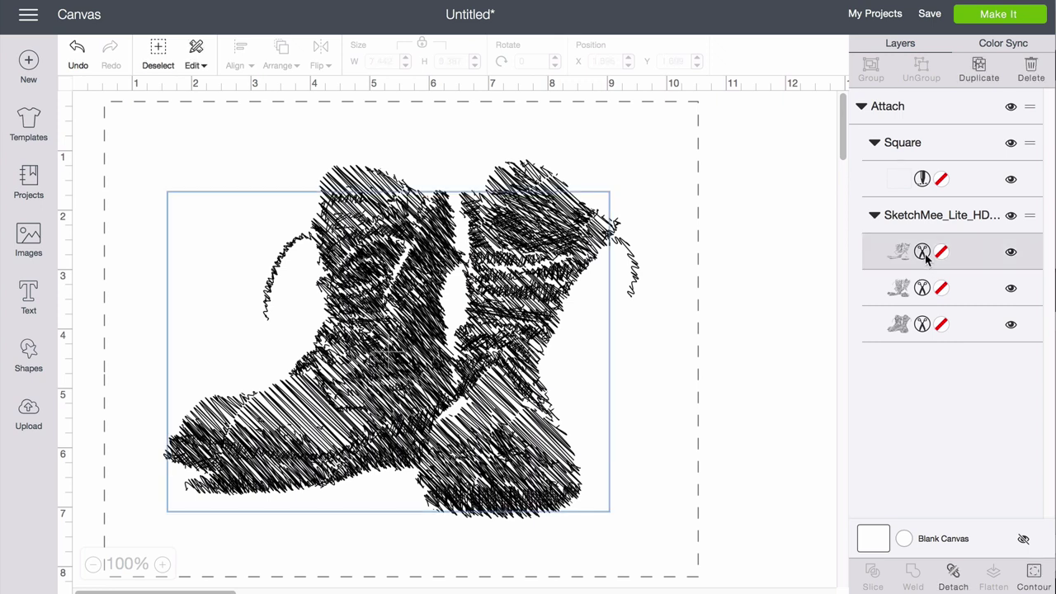
left_click(720, 70)
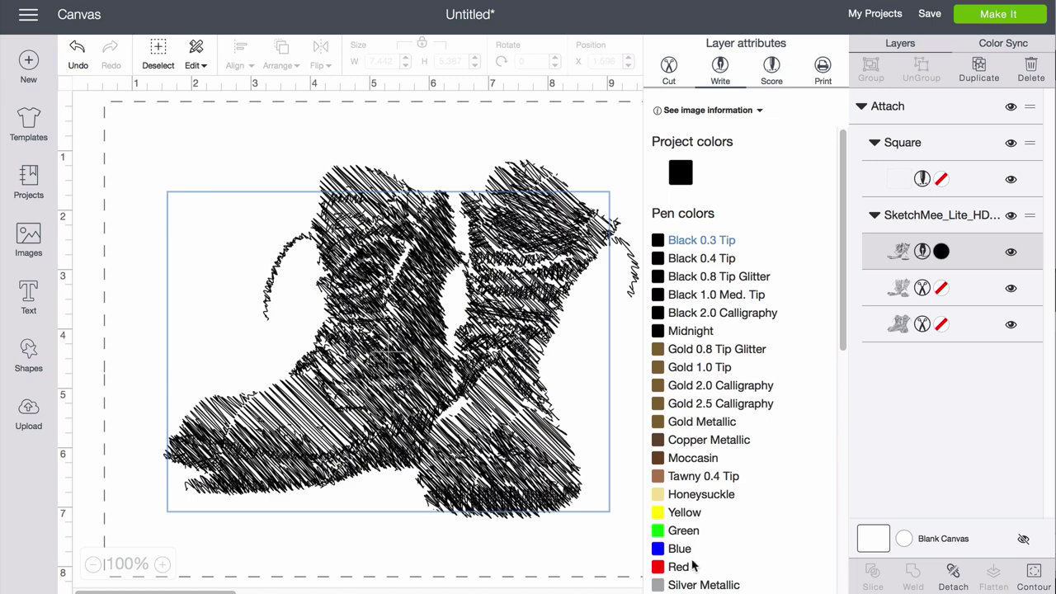
Step: Give the first layer a Black 0.8 Tip Glitter pen and set the third and middle layers to Write
left_click(658, 567)
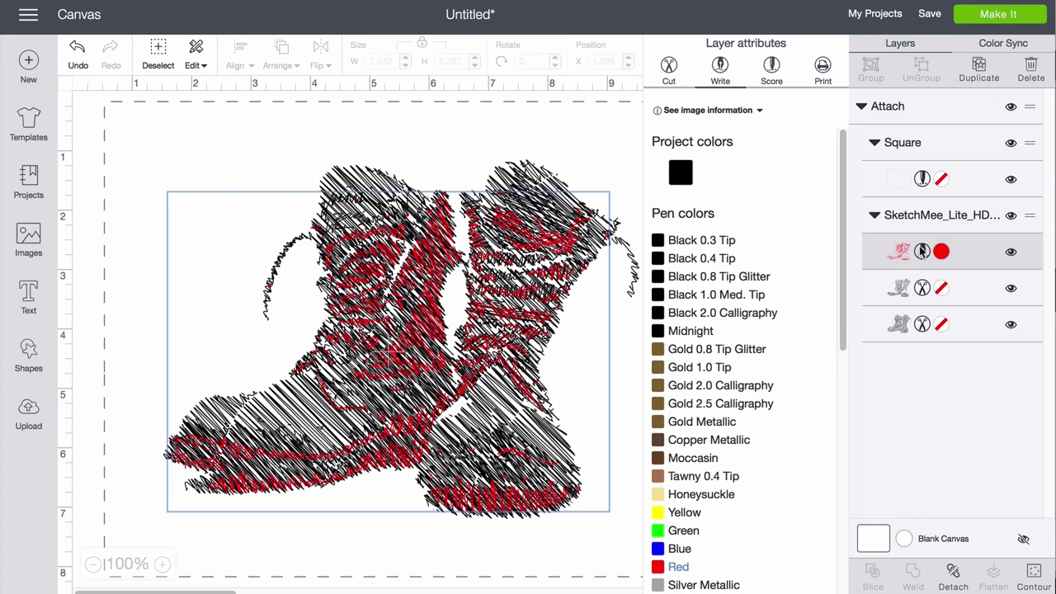
left_click(739, 278)
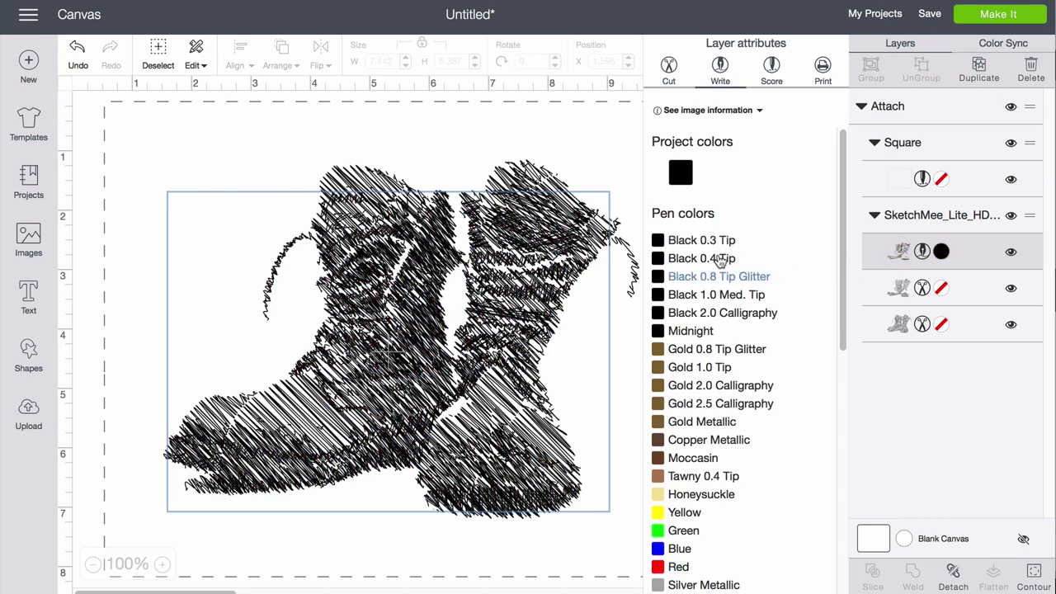
left_click(918, 326)
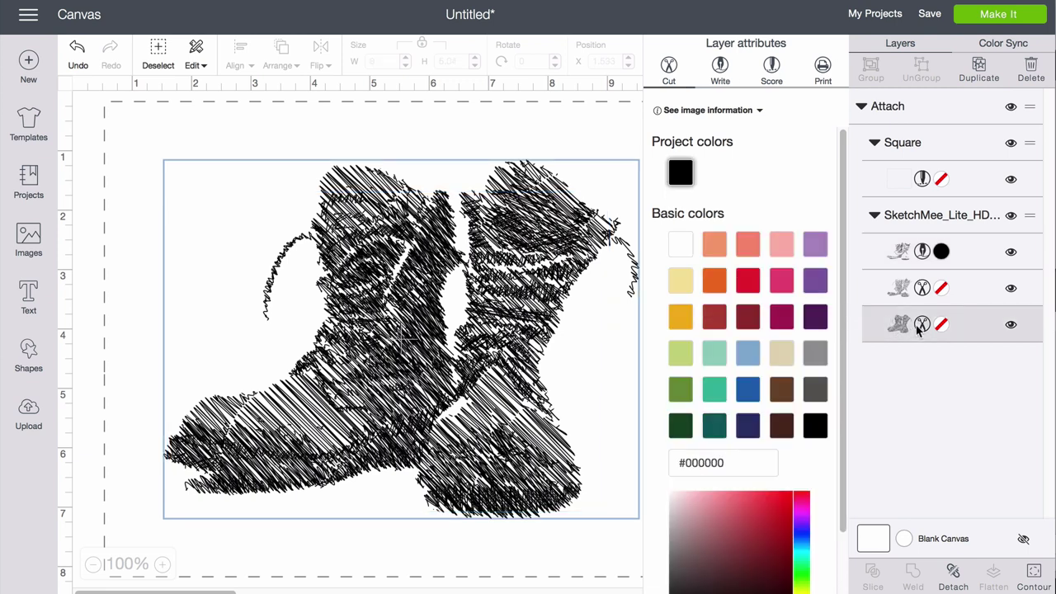
left_click(719, 70)
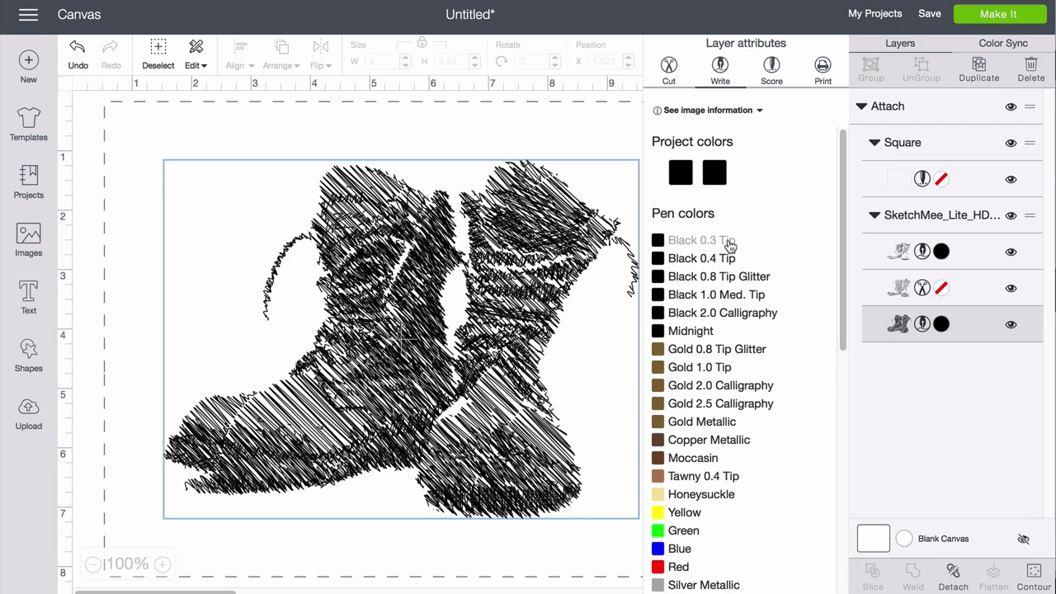
left_click(912, 287)
left_click(729, 75)
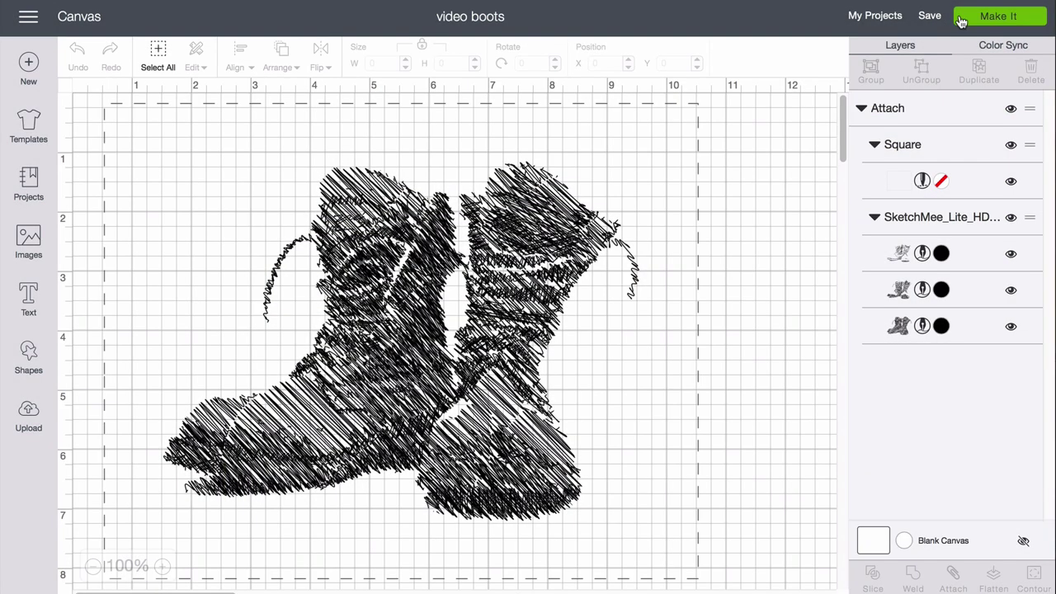
Step: Send the framed boots design to the Prepare screen with Make It
left_click(962, 21)
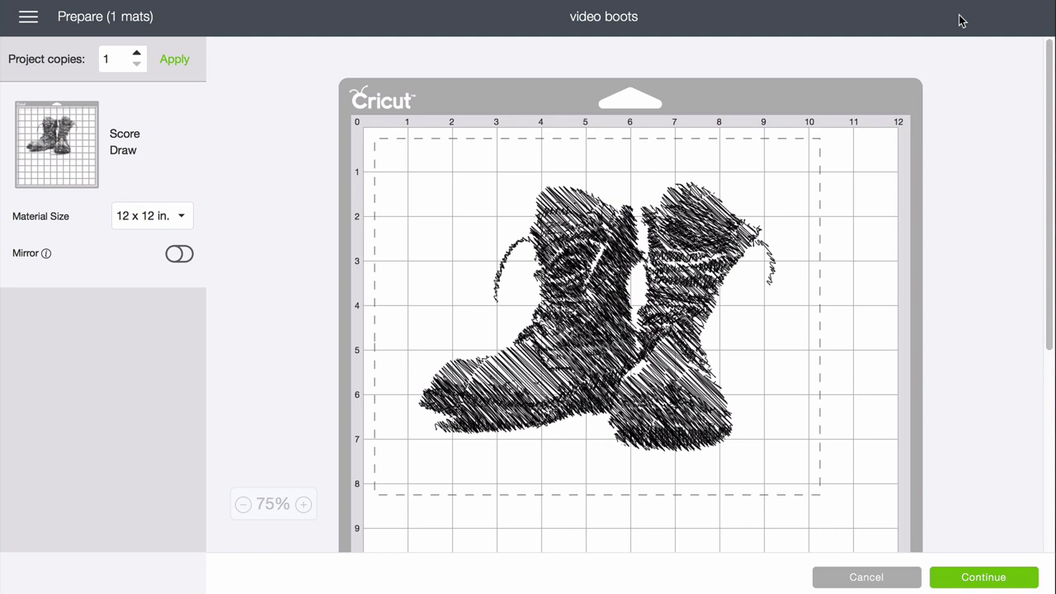
Step: Continue past the mat preview and choose the USB-connected ExploreAir2 machine
left_click(982, 576)
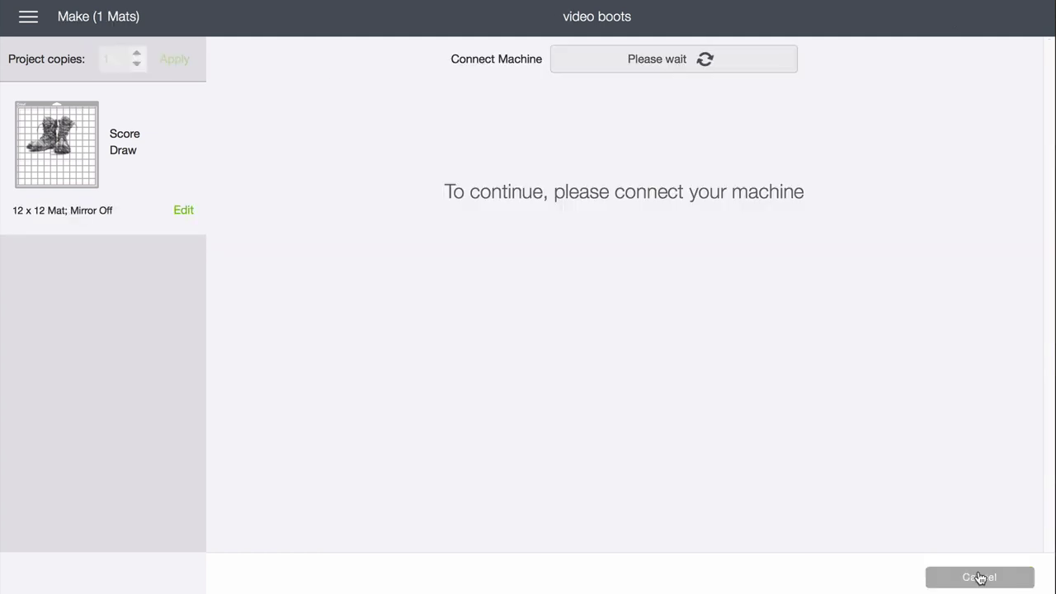
left_click(745, 71)
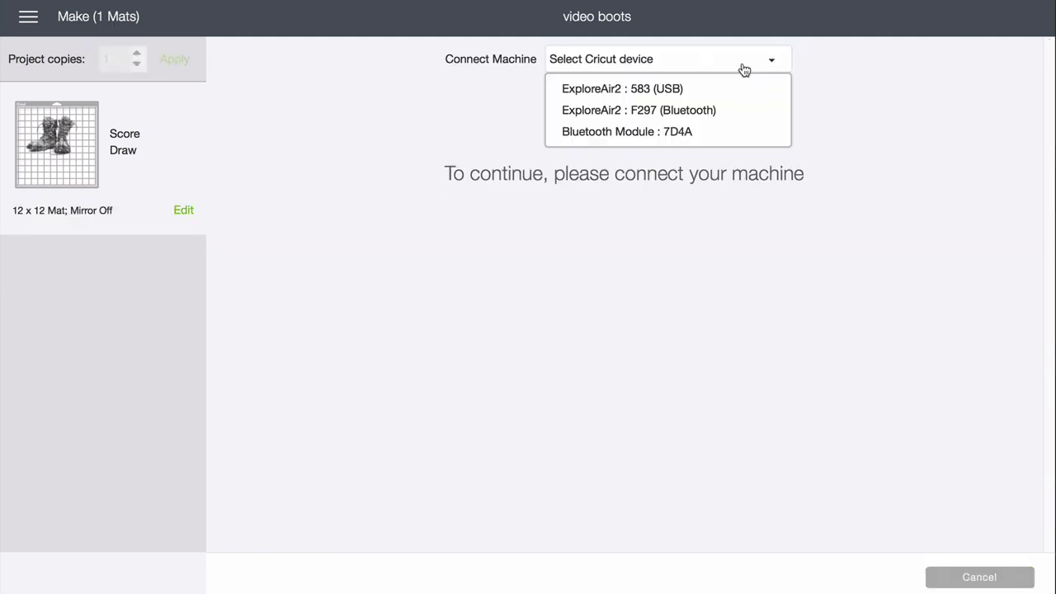
left_click(727, 89)
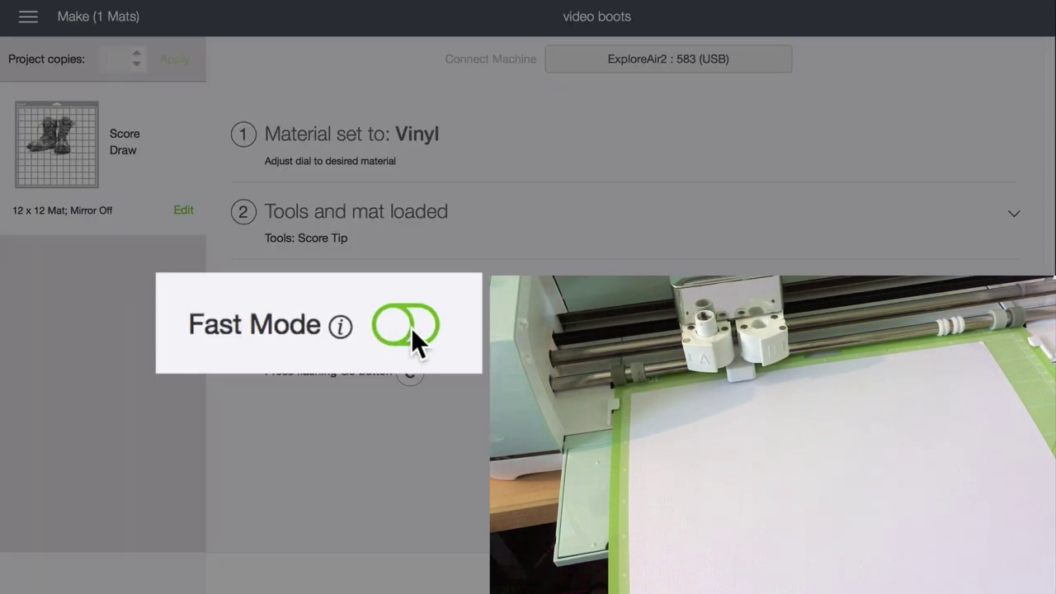
Step: Switch on the Fast Mode toggle under Press Go
left_click(359, 325)
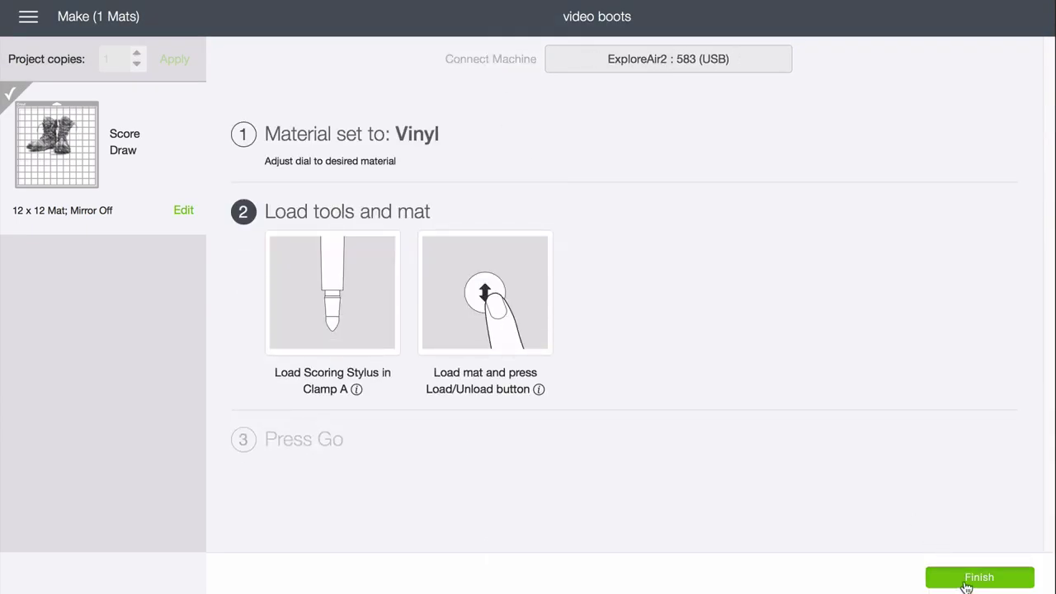
Step: Finish the completed job to return to the video boots canvas
left_click(979, 577)
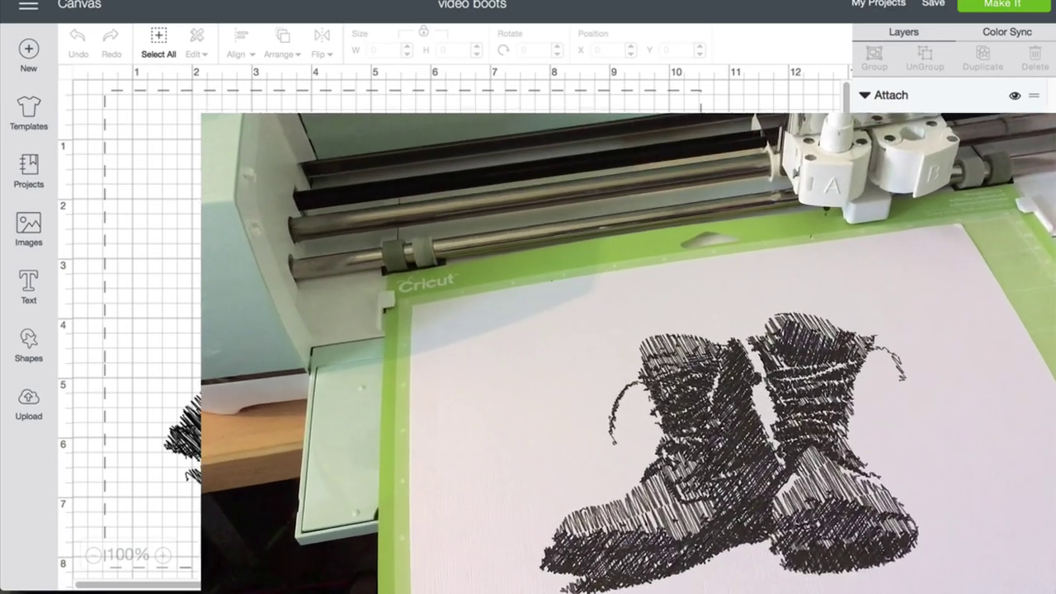